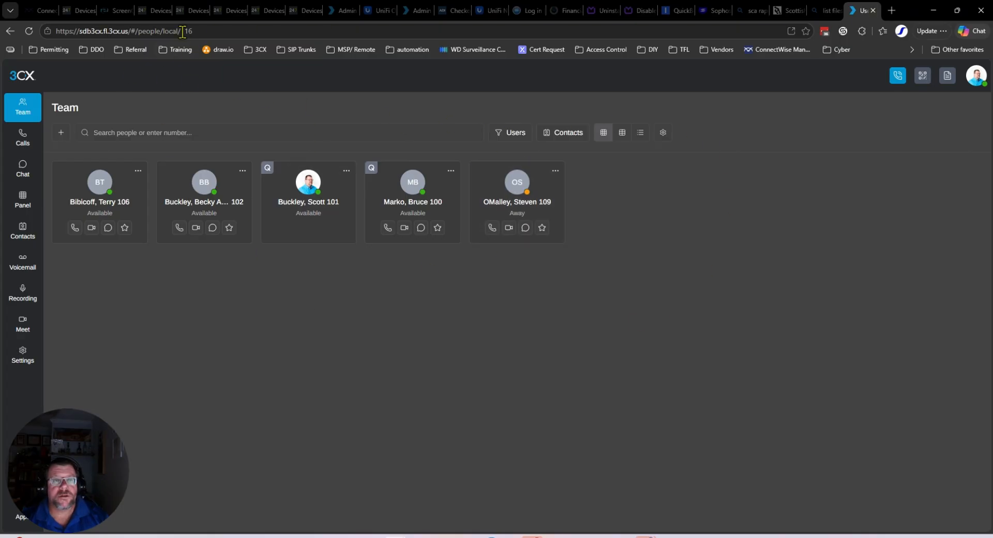
{"action": "left_click", "coordinate": [241, 32]}
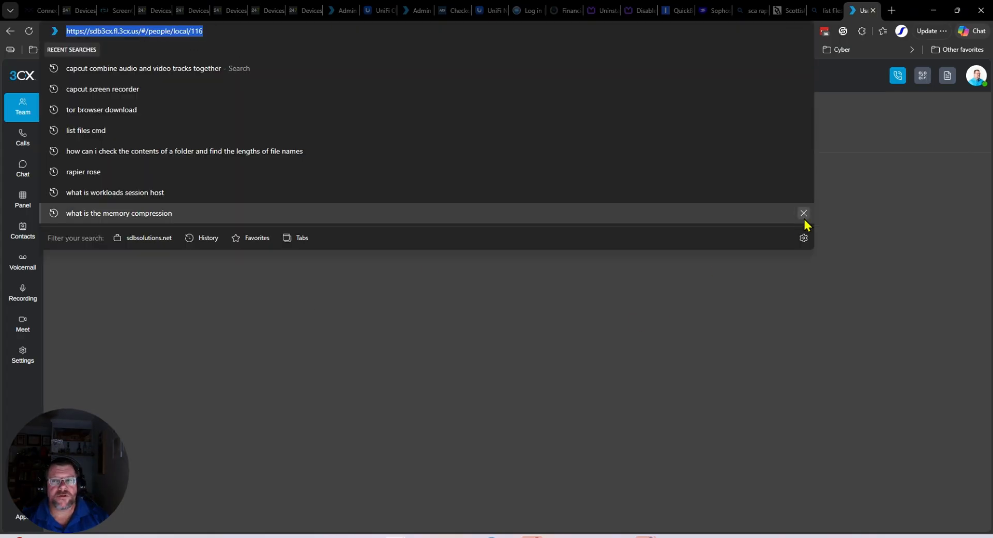
{"action": "left_click", "coordinate": [901, 174]}
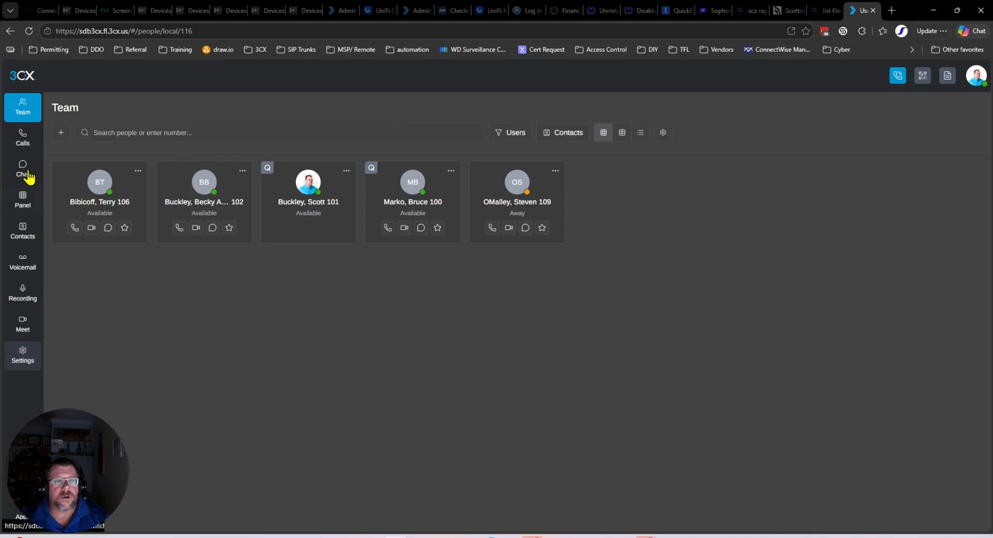
Open the extension's Call Forwarding settings and examine the Available, Away, Do Not Disturb, Lunch and On the Road statuses
{"action": "left_click", "coordinate": [24, 359]}
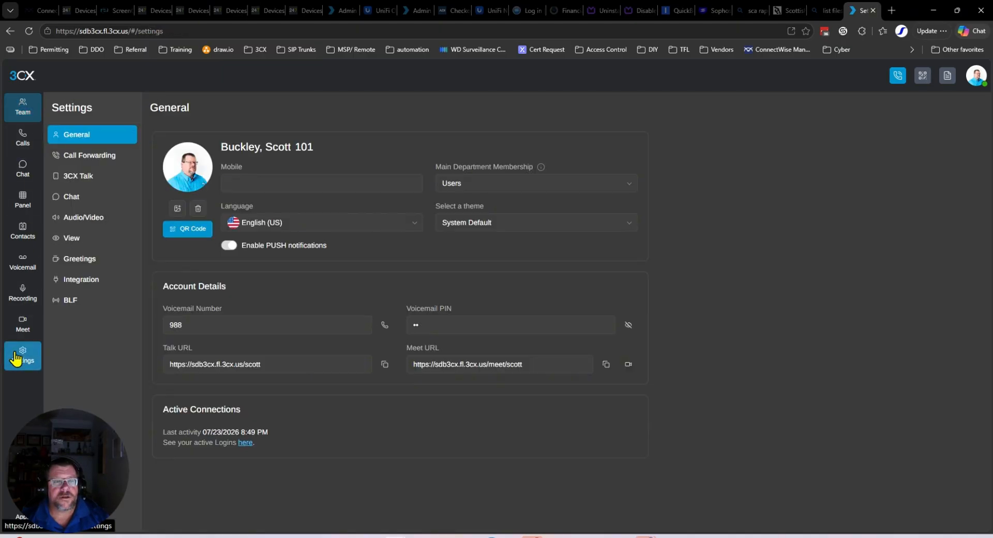
{"action": "left_click", "coordinate": [90, 159]}
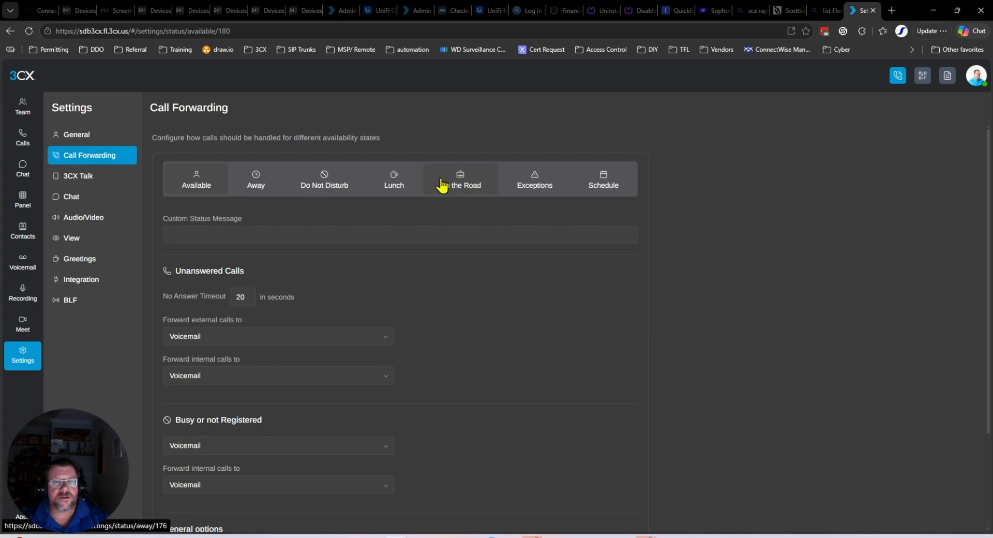
{"action": "left_click", "coordinate": [459, 184]}
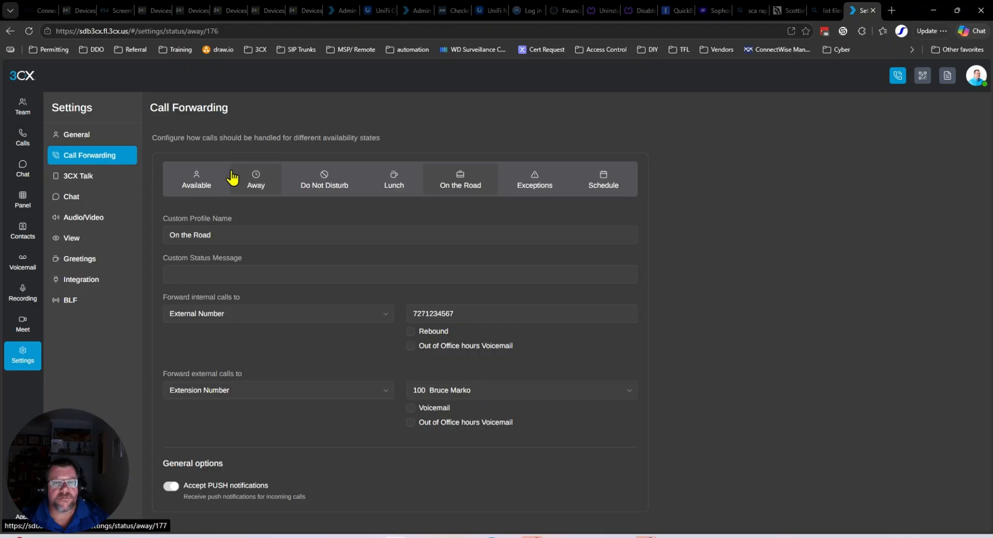
{"action": "left_click", "coordinate": [196, 188]}
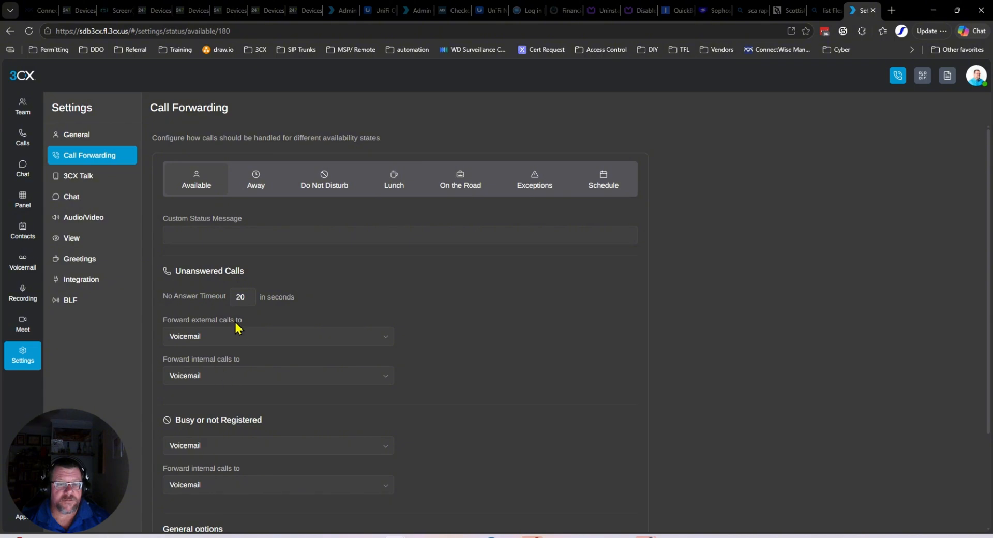
{"action": "left_click", "coordinate": [257, 186]}
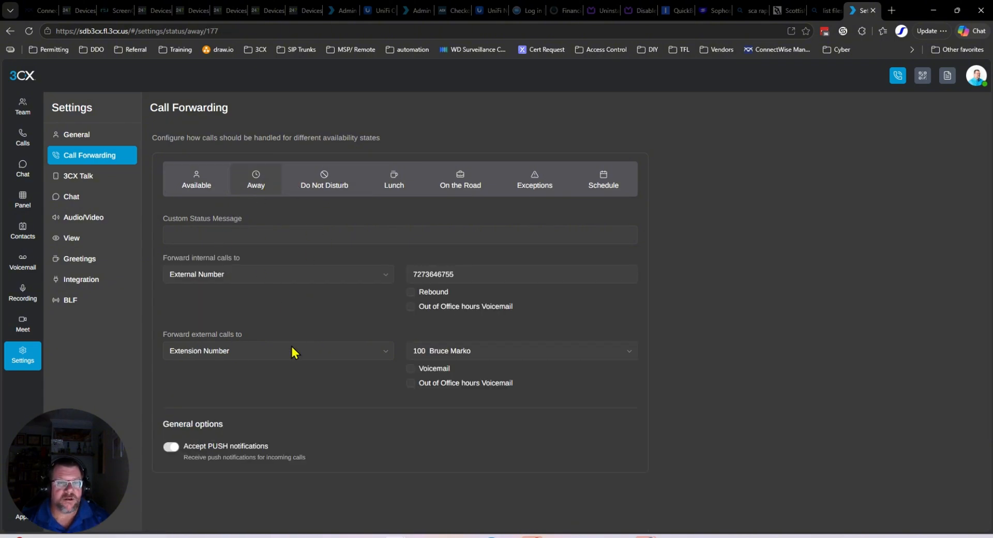
{"action": "left_click", "coordinate": [332, 187]}
{"action": "left_click", "coordinate": [399, 187]}
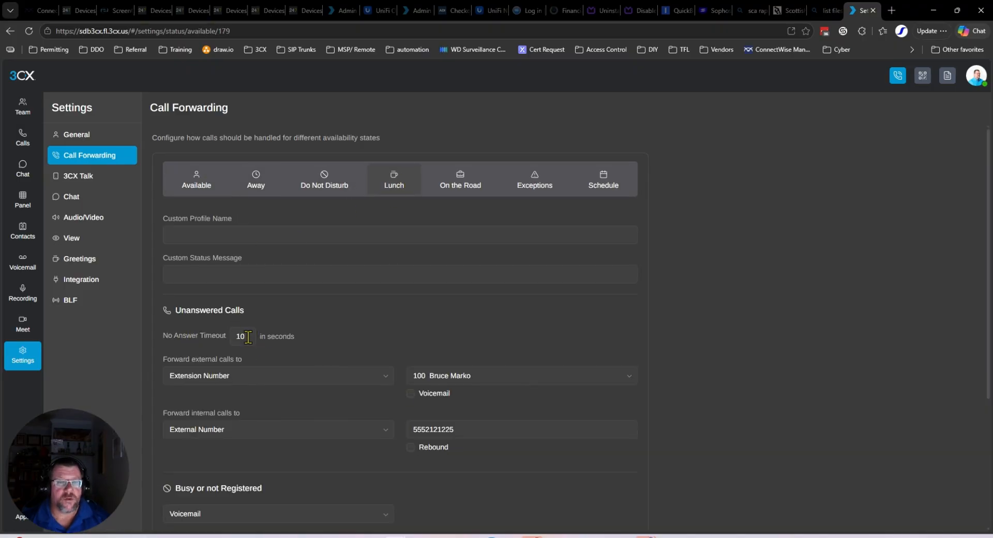
{"action": "left_click", "coordinate": [258, 190]}
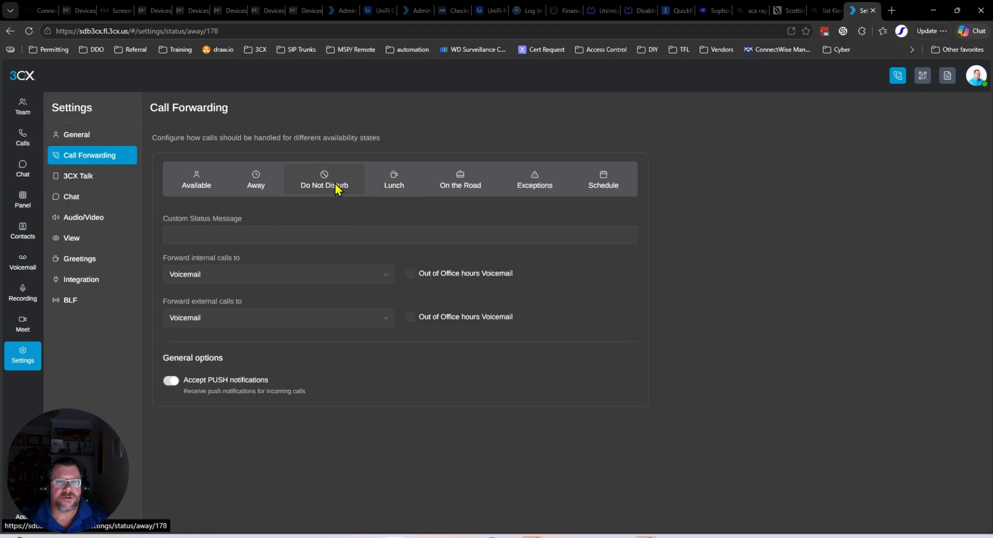
{"action": "left_click", "coordinate": [458, 186]}
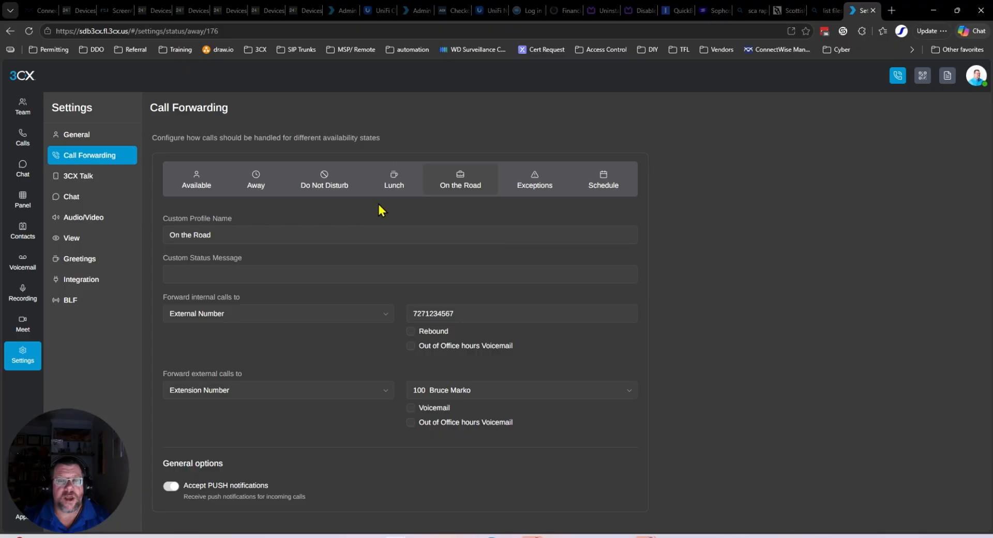
Compare the forwarding destinations across the availability statuses, going from Lunch back to Available and forward again to On the Road
{"action": "left_click", "coordinate": [383, 188]}
{"action": "left_click", "coordinate": [328, 187]}
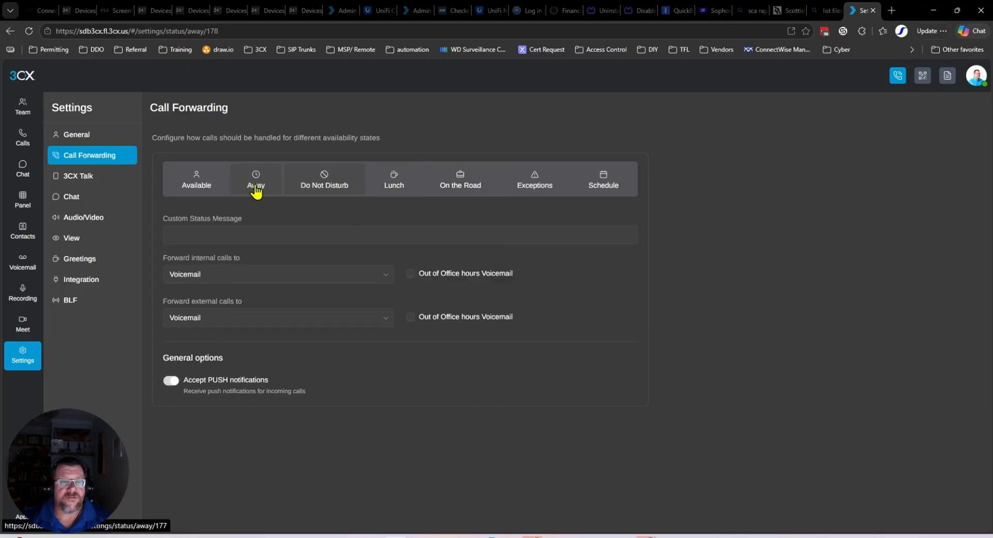
{"action": "left_click", "coordinate": [259, 186]}
{"action": "left_click", "coordinate": [188, 190]}
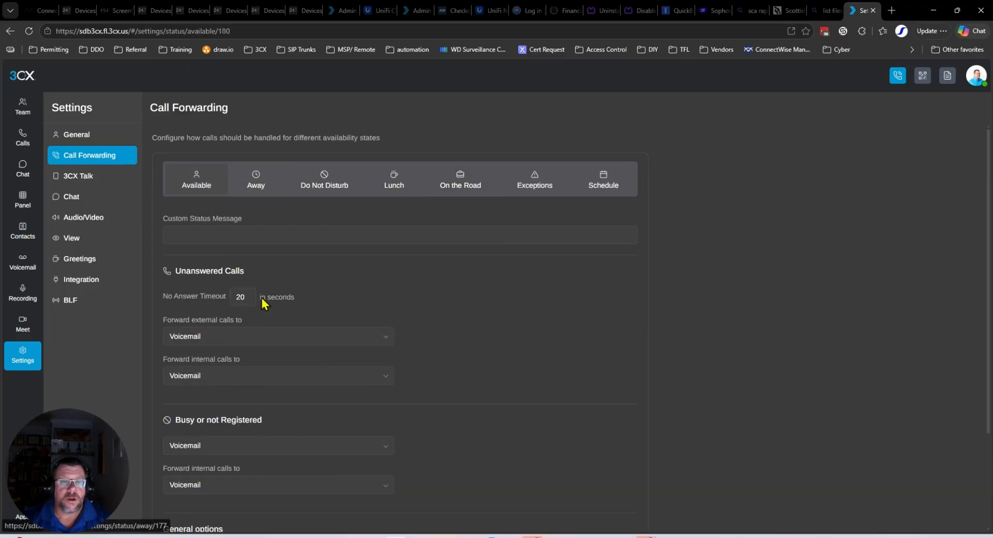
{"action": "left_click", "coordinate": [264, 189]}
{"action": "left_click", "coordinate": [328, 185]}
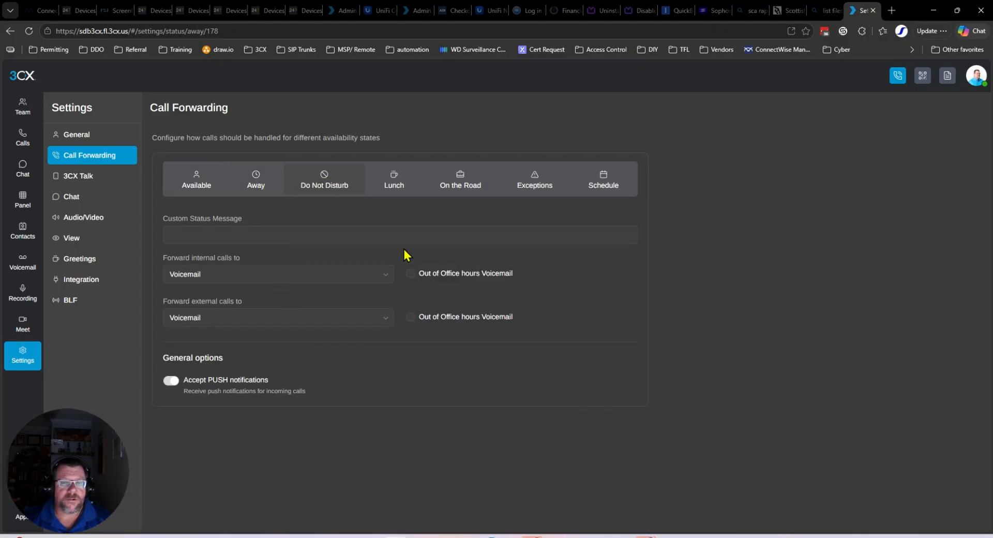
{"action": "left_click", "coordinate": [406, 187]}
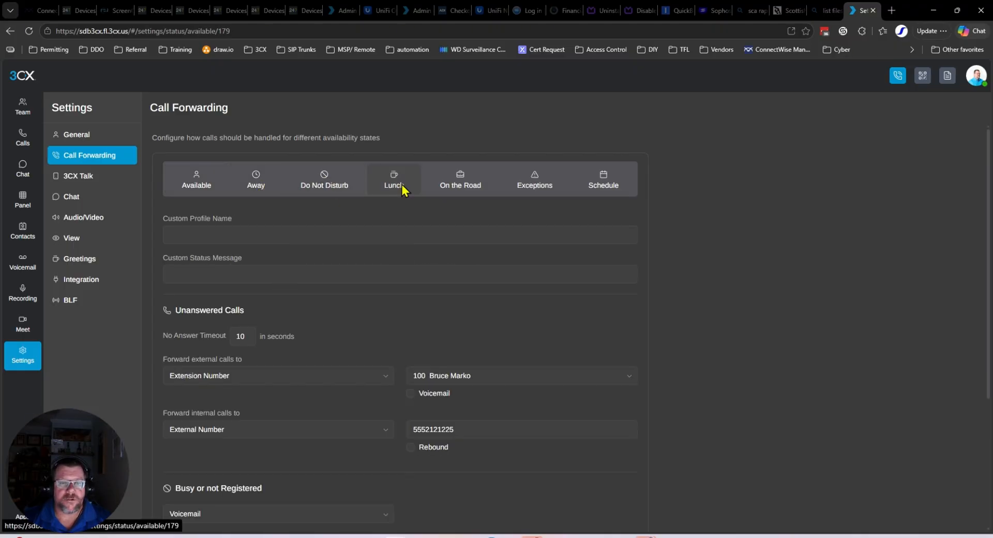
{"action": "left_click", "coordinate": [451, 188]}
Draft an exception rule that forwards calls received during Out of Office Hours to an External Number, and discard it
{"action": "left_click", "coordinate": [536, 185]}
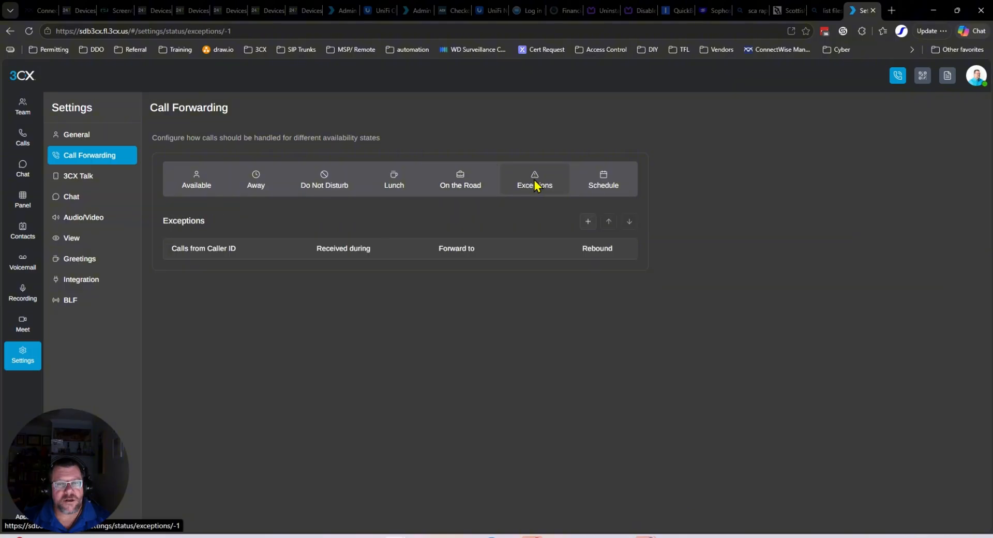
{"action": "left_click", "coordinate": [588, 222]}
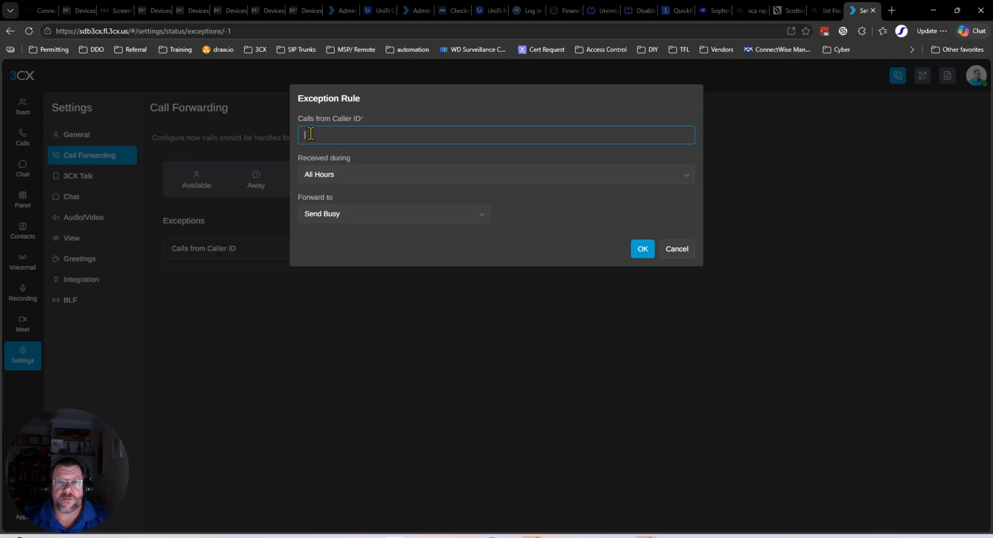
{"action": "left_click", "coordinate": [335, 189]}
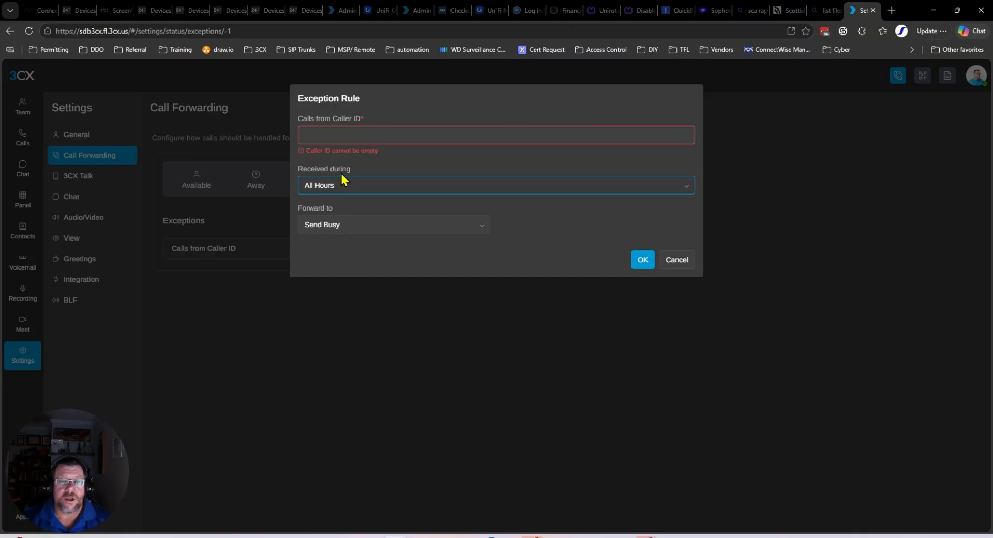
{"action": "left_click", "coordinate": [359, 186]}
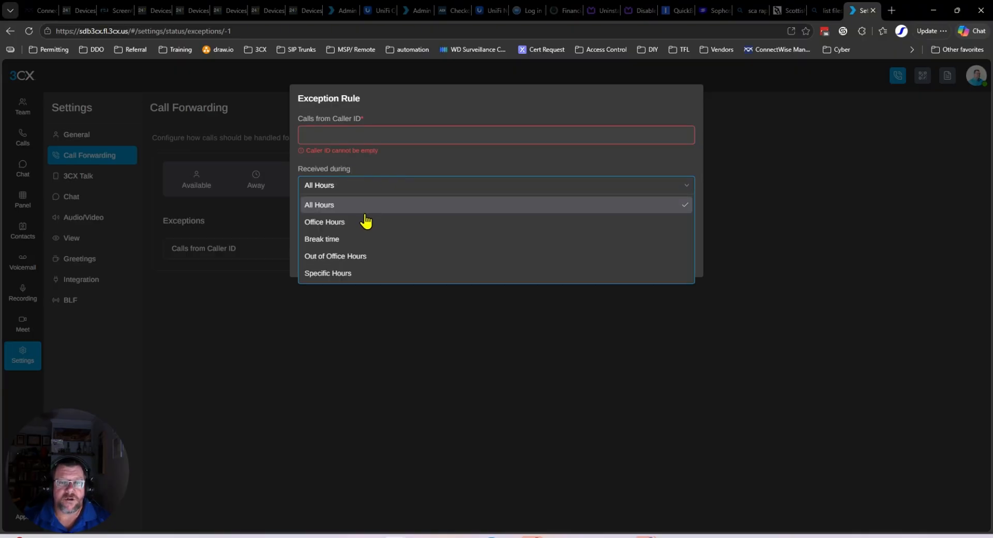
{"action": "left_click", "coordinate": [352, 256]}
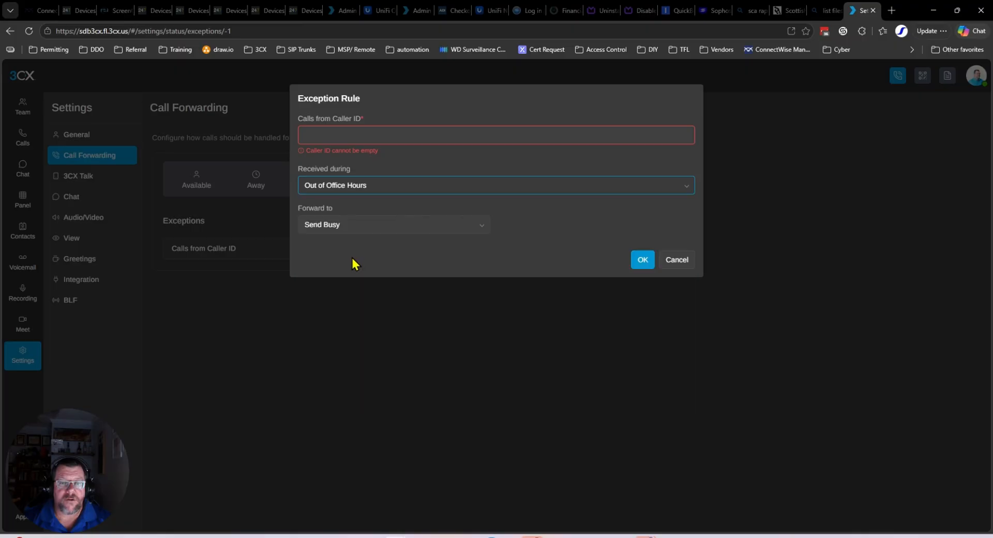
{"action": "left_click", "coordinate": [360, 224]}
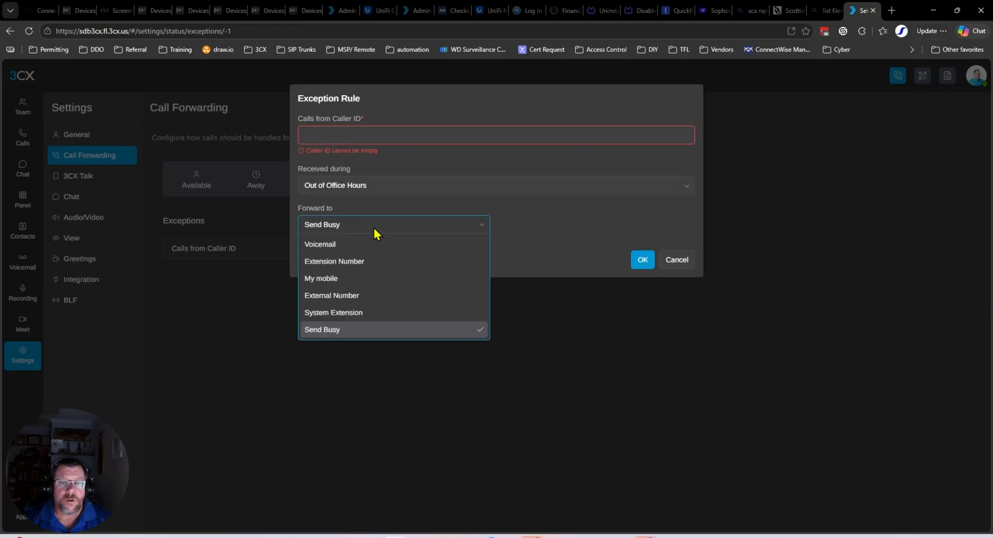
{"action": "left_click", "coordinate": [340, 298]}
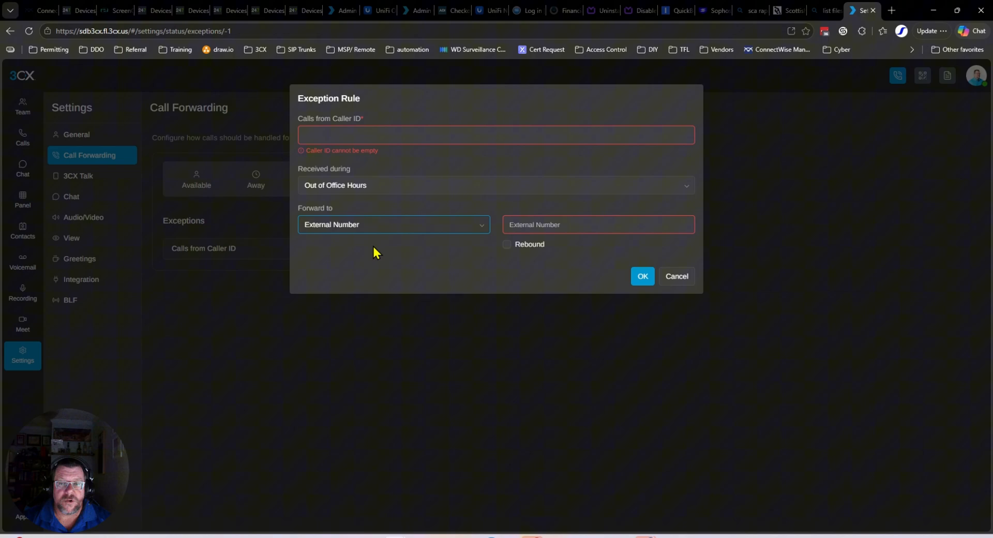
{"action": "left_click", "coordinate": [587, 225]}
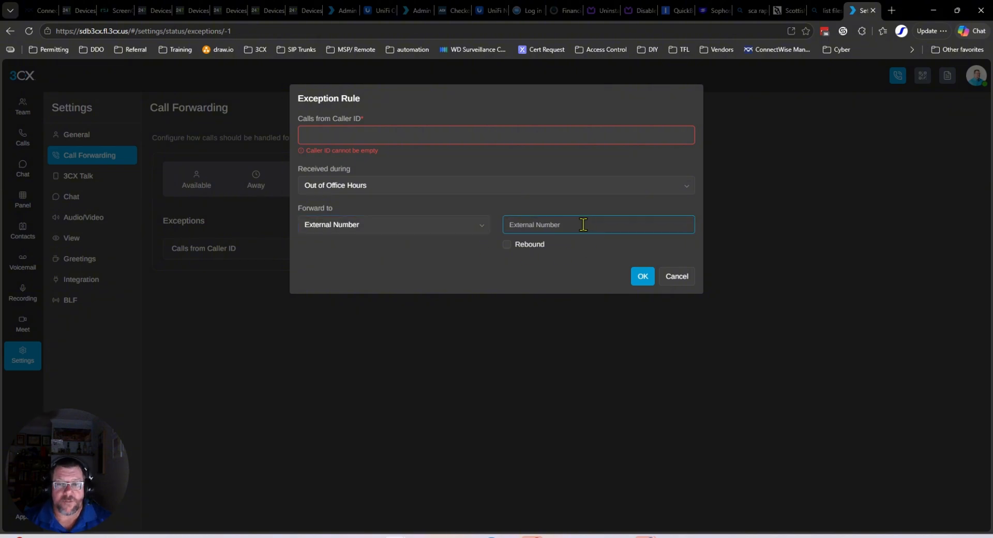
{"action": "left_click", "coordinate": [678, 277]}
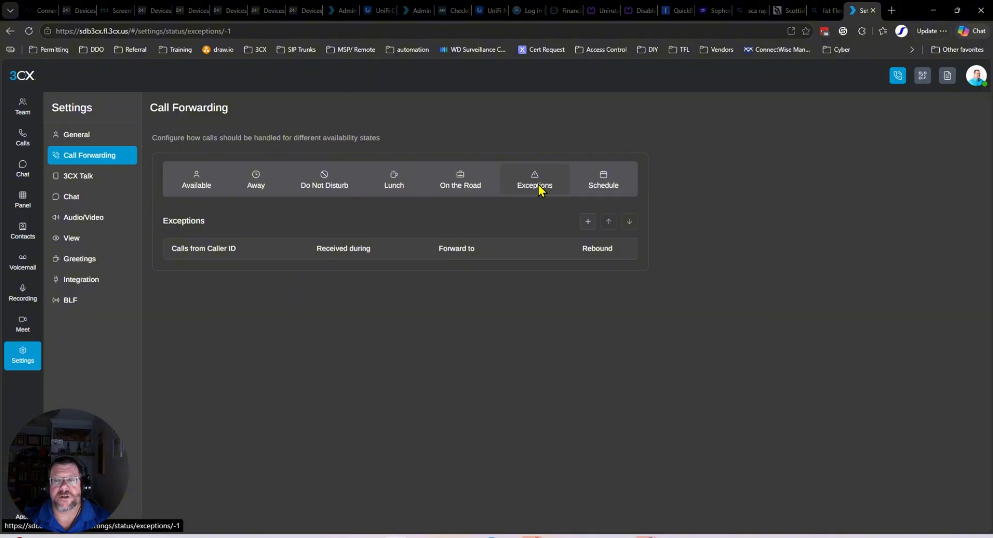
Examine the working-hours options in the call forwarding Schedule and revisit the exceptions and each availability status's forwarding settings
{"action": "left_click", "coordinate": [611, 187]}
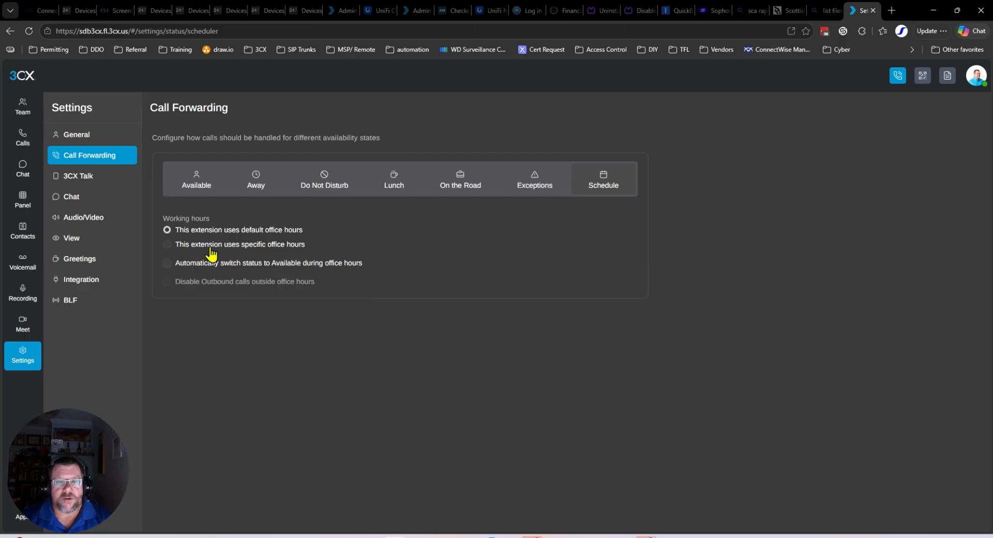
{"action": "left_click", "coordinate": [535, 188]}
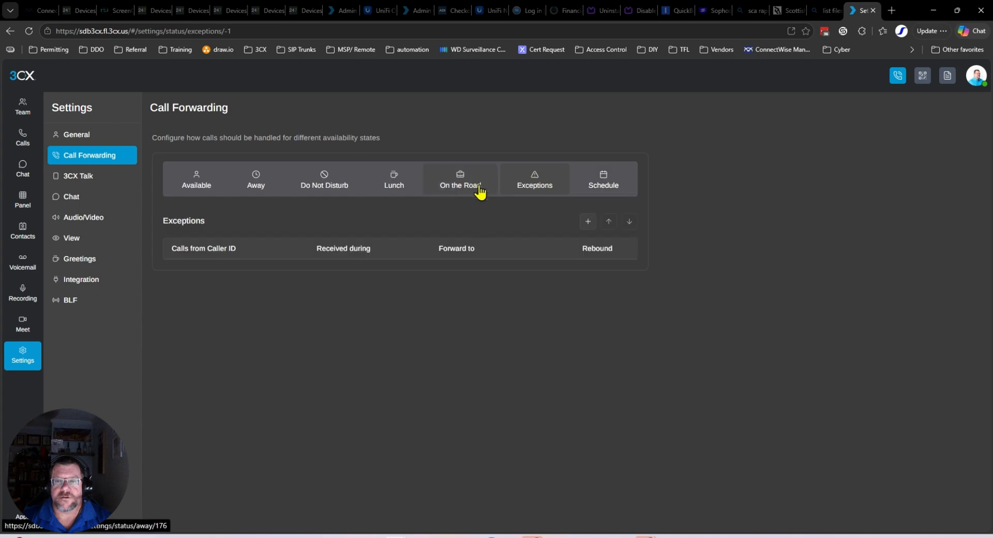
{"action": "left_click", "coordinate": [461, 185]}
{"action": "left_click", "coordinate": [397, 186]}
{"action": "left_click", "coordinate": [333, 184]}
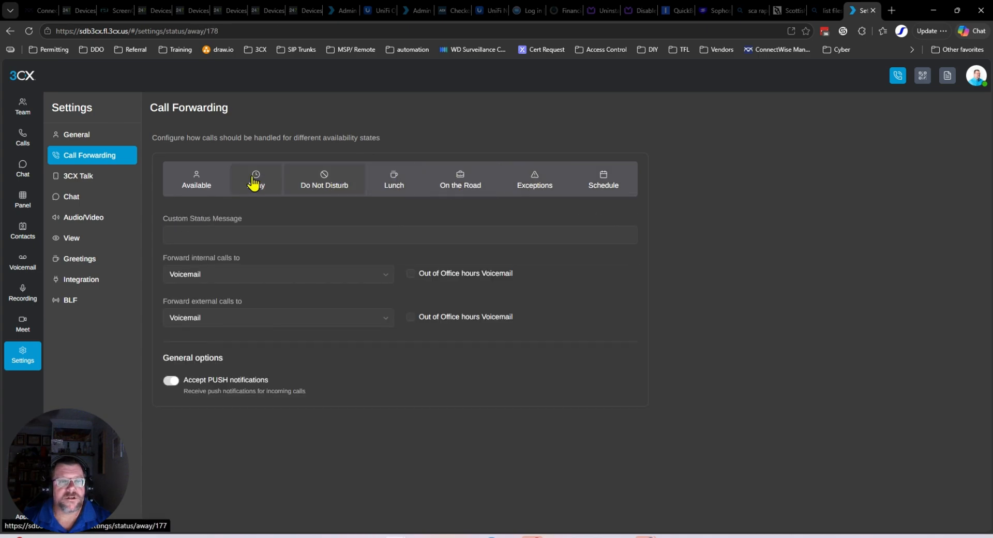
{"action": "left_click", "coordinate": [256, 184]}
{"action": "left_click", "coordinate": [204, 184]}
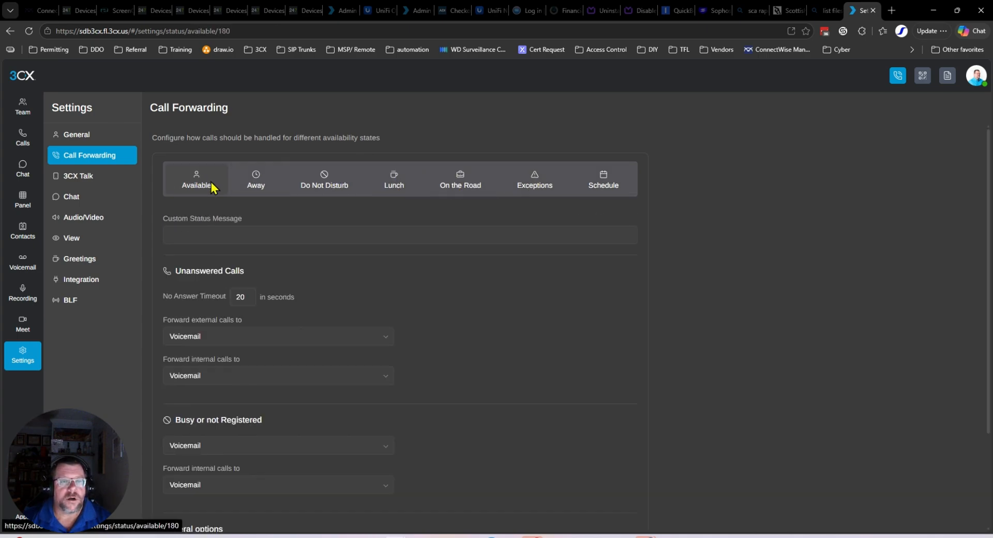
{"action": "left_click", "coordinate": [253, 185]}
{"action": "left_click", "coordinate": [331, 185]}
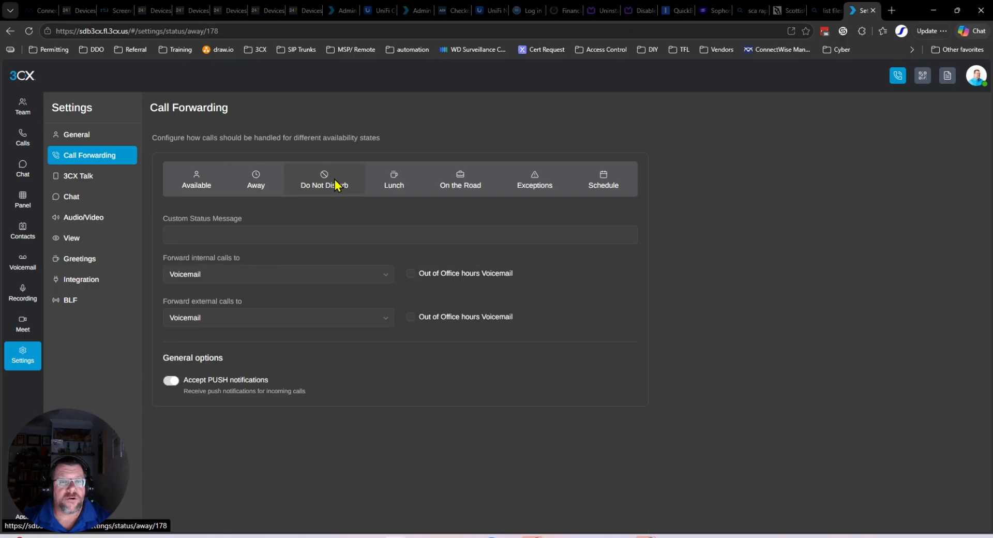
{"action": "left_click", "coordinate": [395, 188]}
{"action": "left_click", "coordinate": [459, 189]}
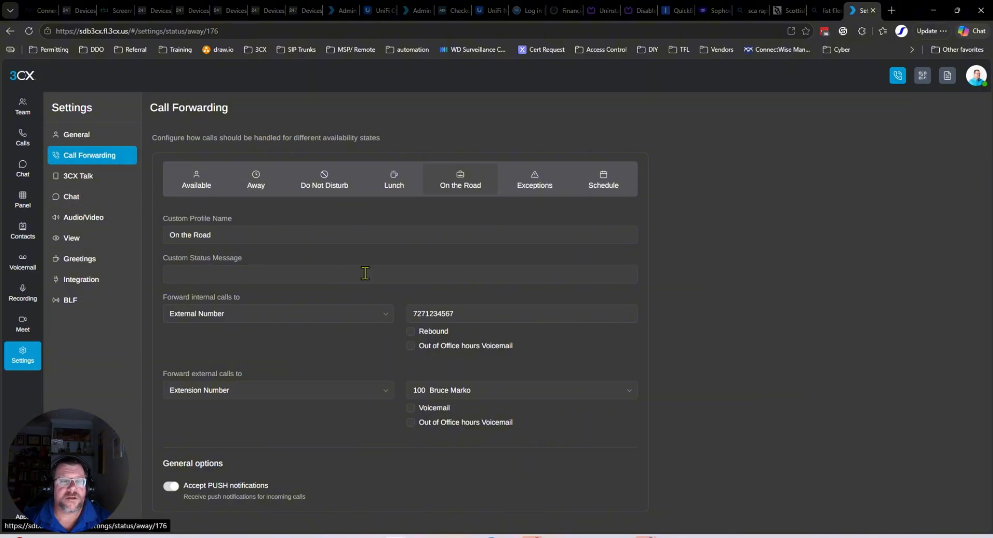
From the Team overview, prepare a temporary change of your own status to On the Road for 2 hours
{"action": "left_click", "coordinate": [75, 135]}
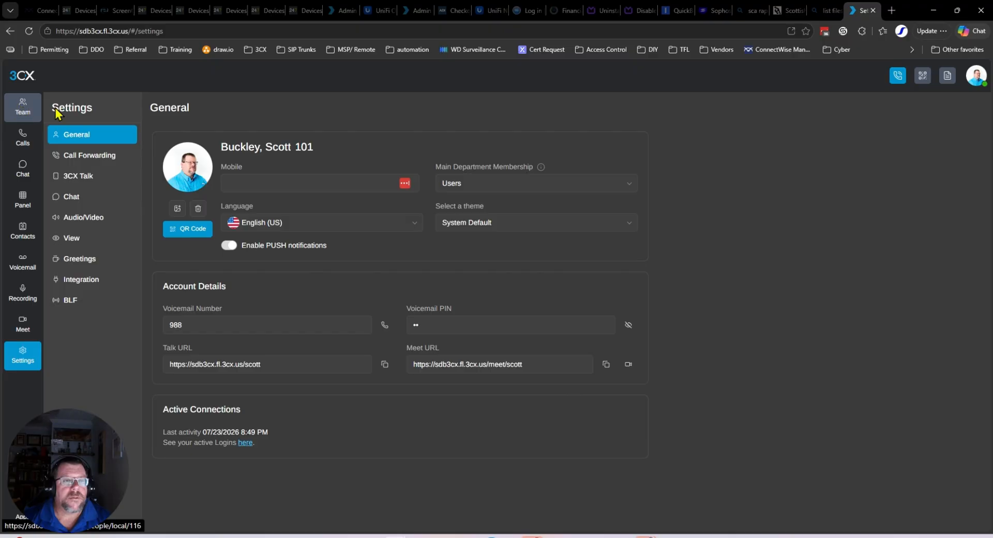
{"action": "left_click", "coordinate": [23, 106]}
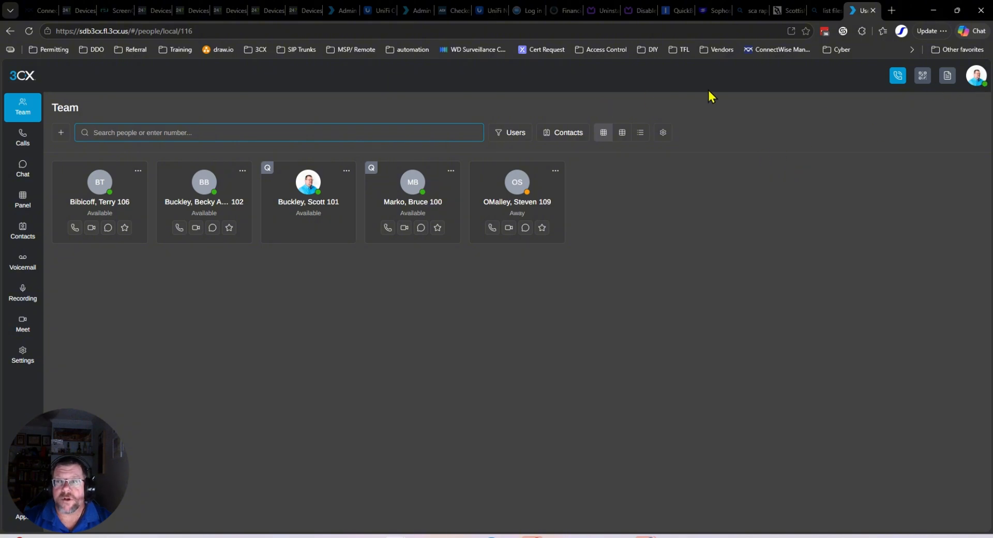
{"action": "left_click", "coordinate": [977, 76]}
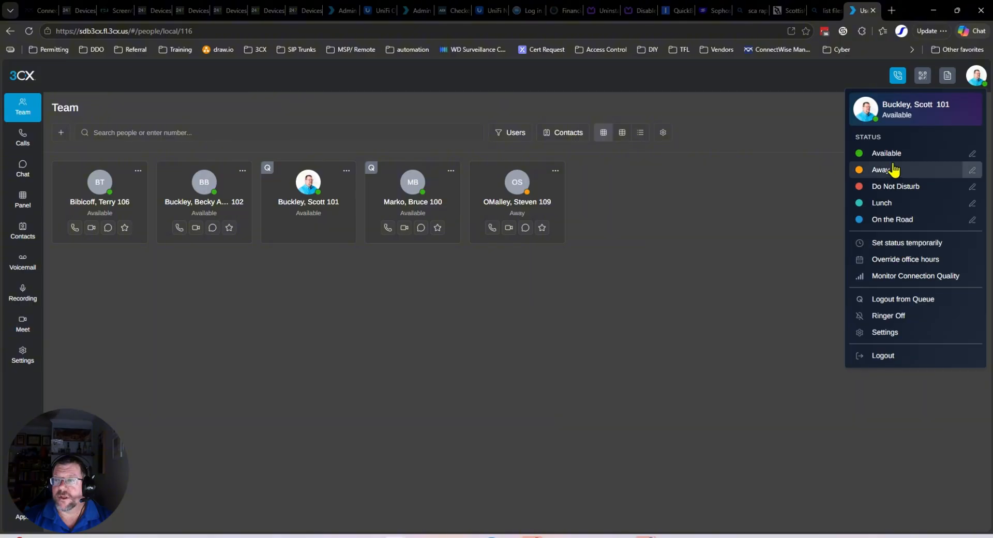
{"action": "left_click", "coordinate": [917, 246]}
{"action": "left_click", "coordinate": [417, 178]}
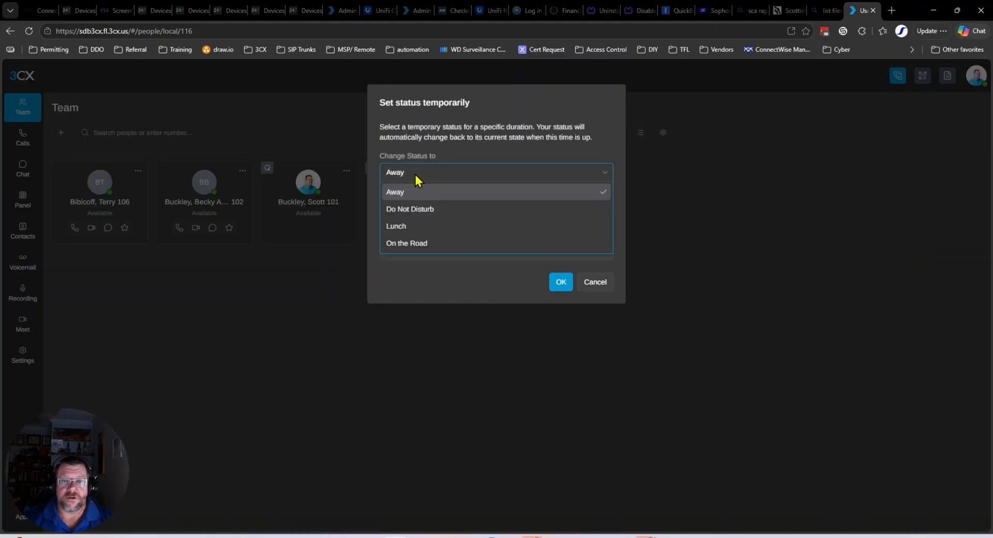
{"action": "left_click", "coordinate": [421, 245]}
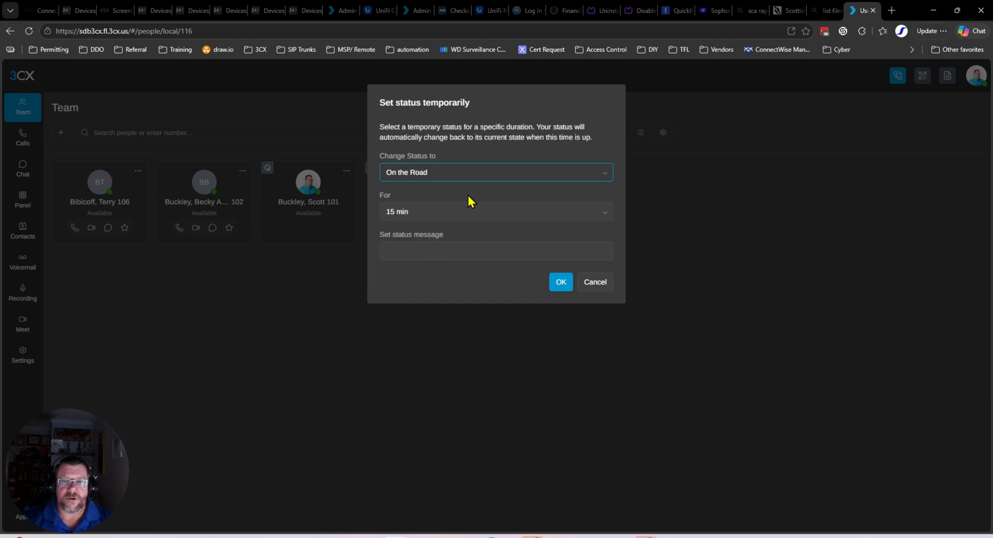
{"action": "left_click", "coordinate": [429, 213]}
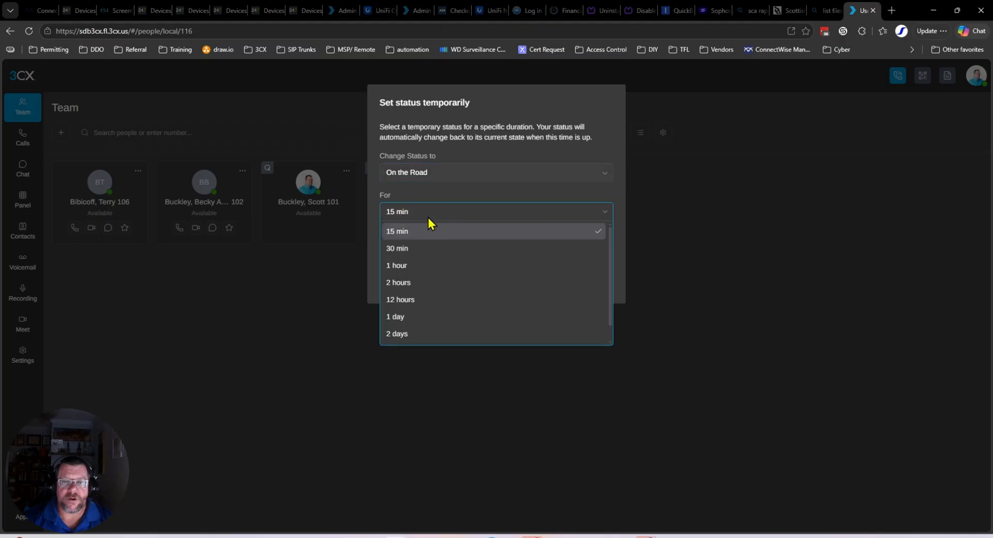
{"action": "left_click", "coordinate": [416, 283]}
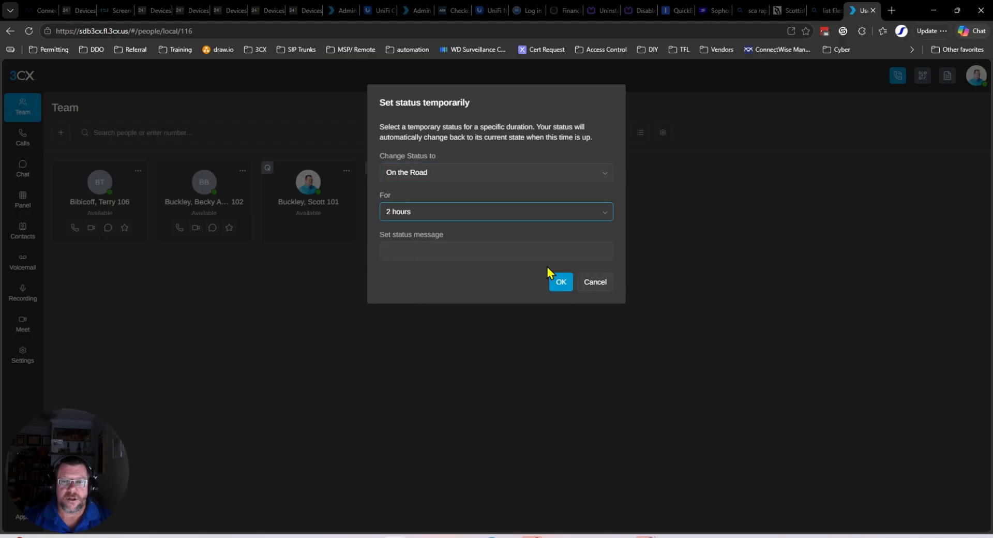
Add the status message "heading to site" and apply the temporary status
{"action": "left_click", "coordinate": [457, 252]}
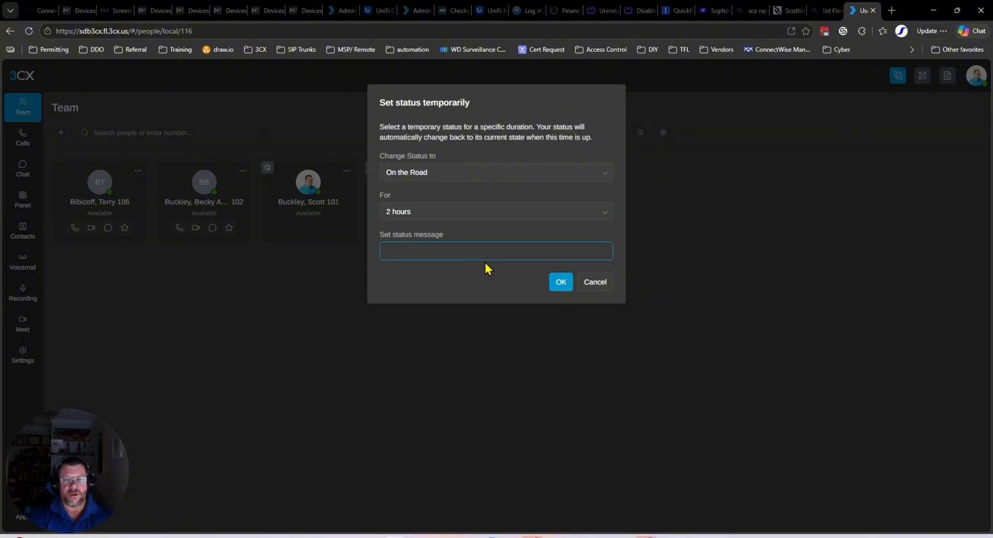
{"action": "type", "text": "he"}
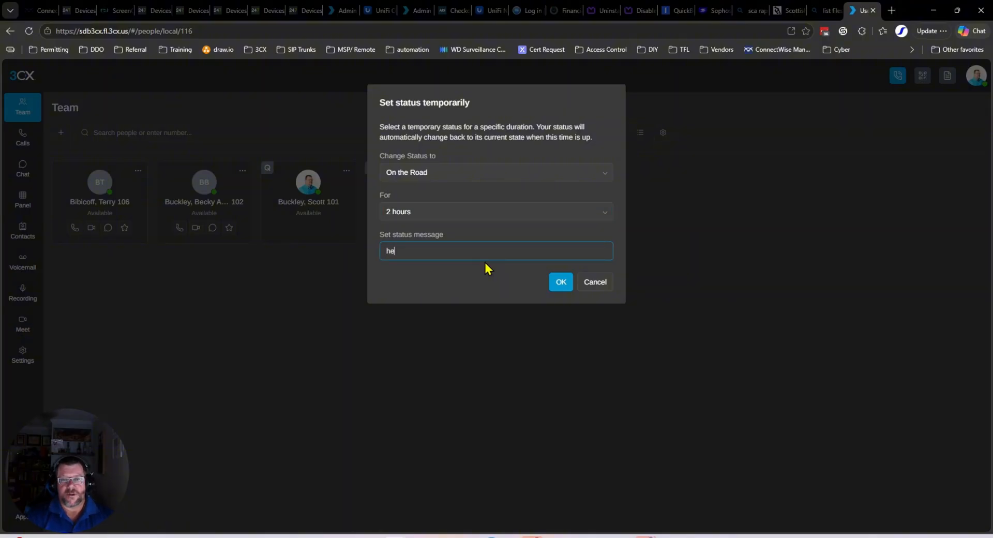
{"action": "type", "text": "ading to site"}
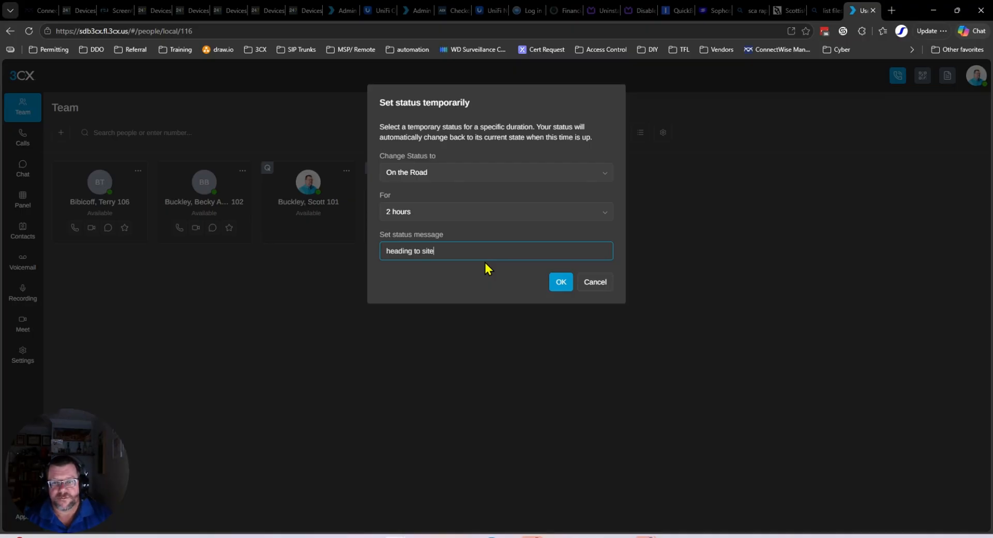
{"action": "key", "text": "Return"}
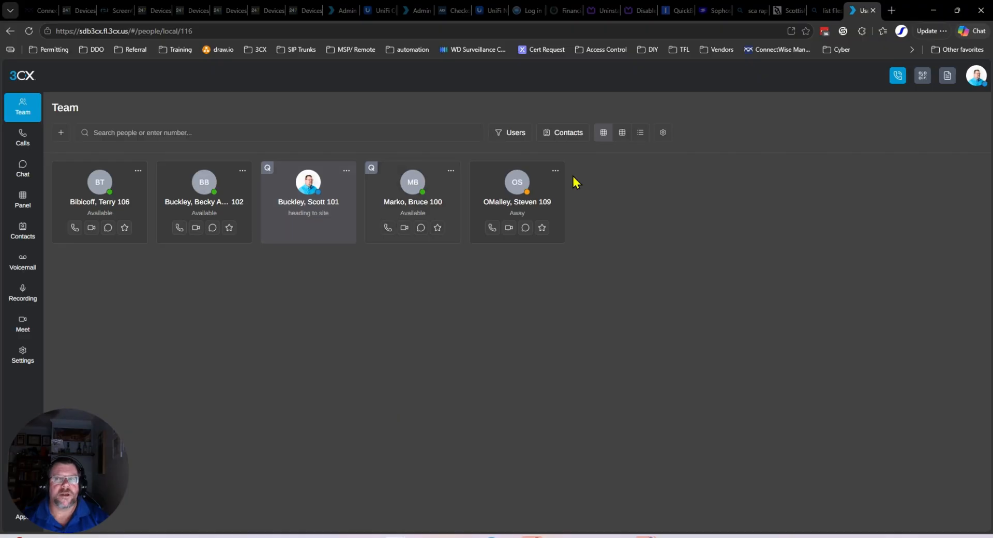
Clear the custom status message of the On the Road status and save it
{"action": "left_click", "coordinate": [969, 82]}
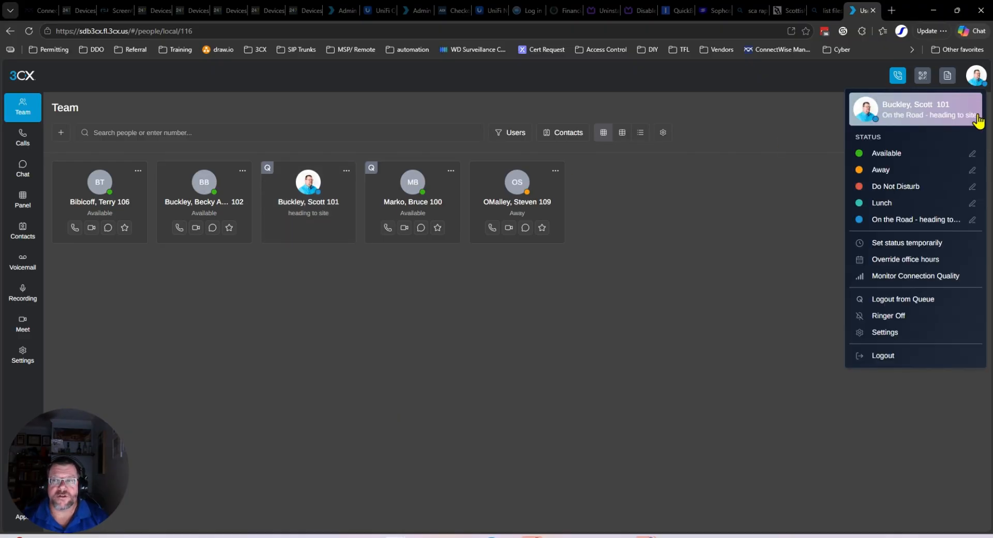
{"action": "left_click", "coordinate": [972, 221]}
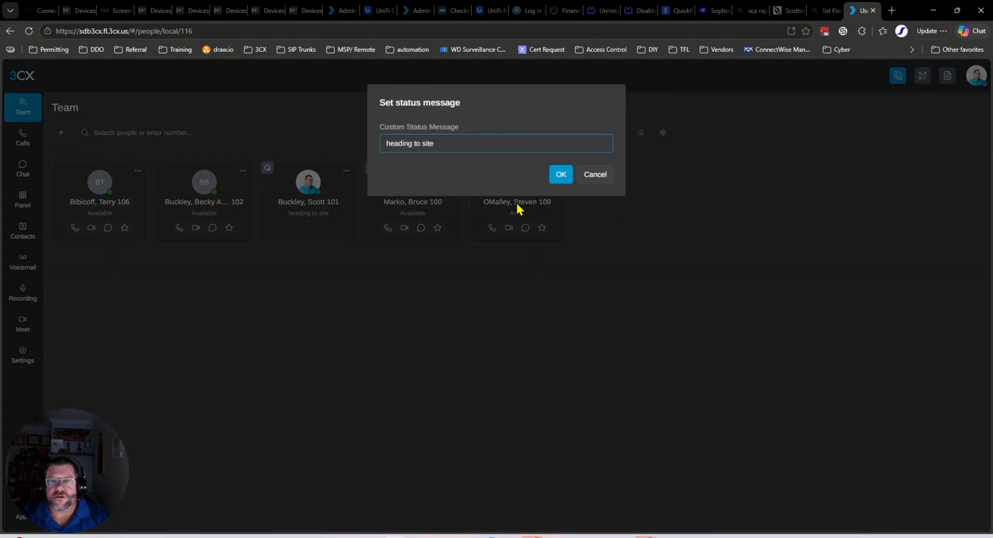
{"action": "left_click_drag", "start_coordinate": [461, 146], "coordinate": [368, 144]}
{"action": "key", "text": "BackSpace"}
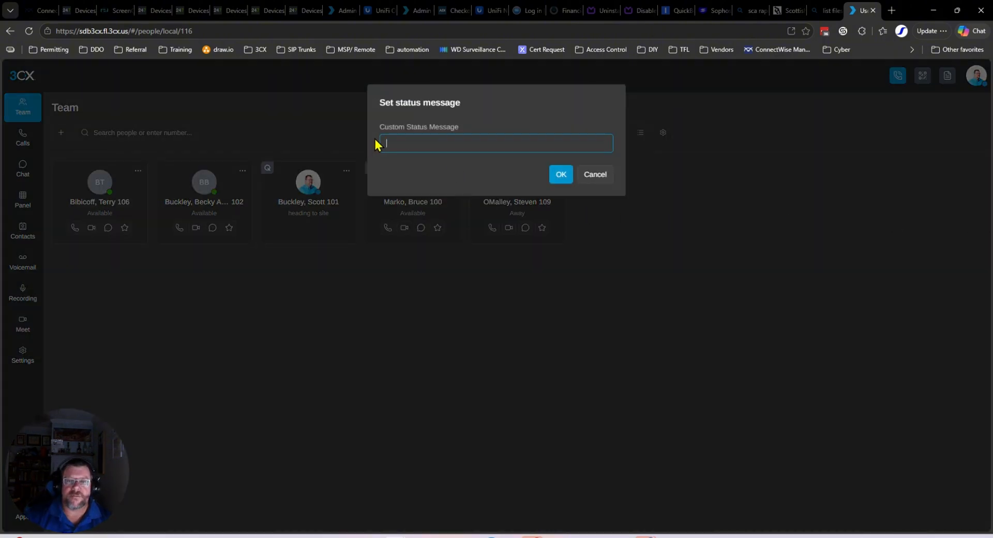
{"action": "left_click", "coordinate": [564, 174]}
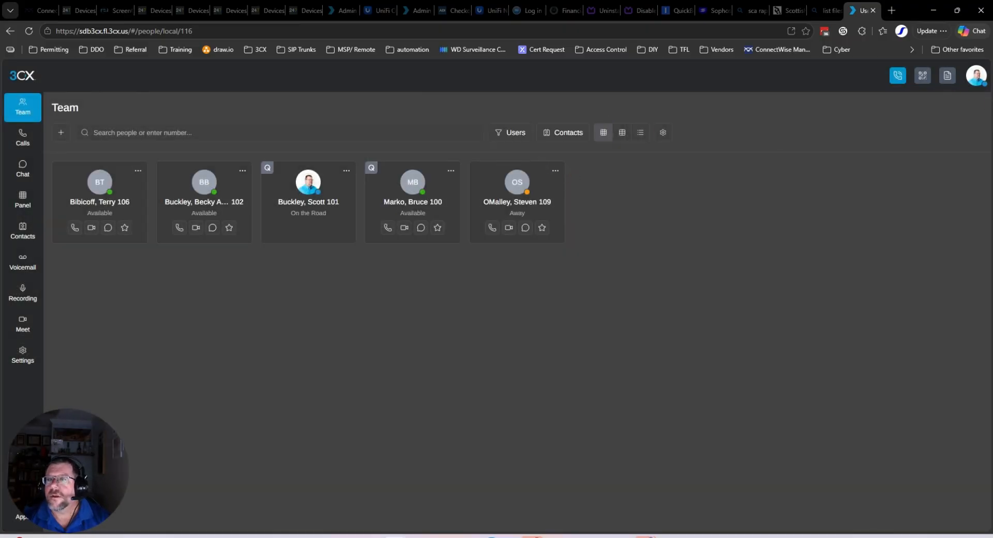
Set your own status back to Available and review the status options
{"action": "left_click", "coordinate": [977, 78]}
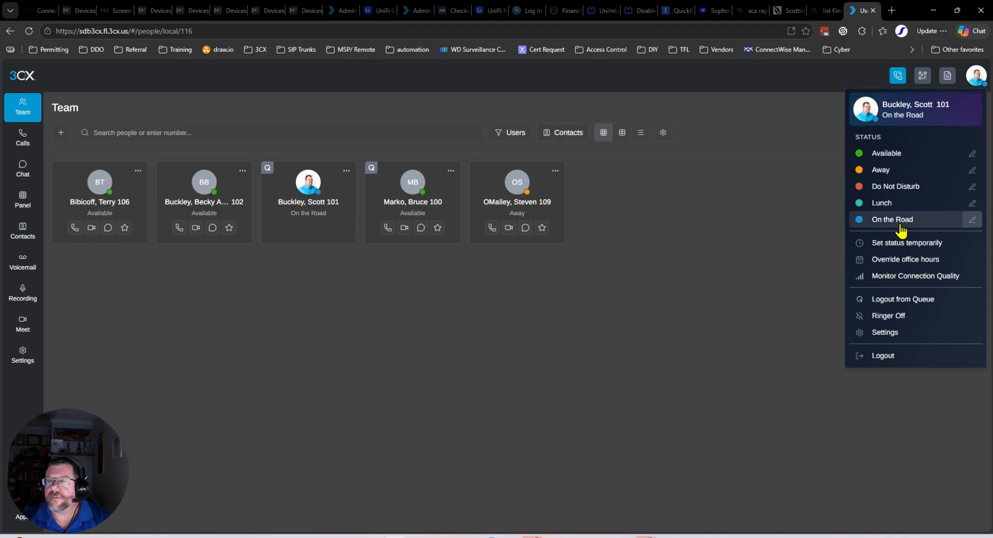
{"action": "left_click", "coordinate": [882, 155]}
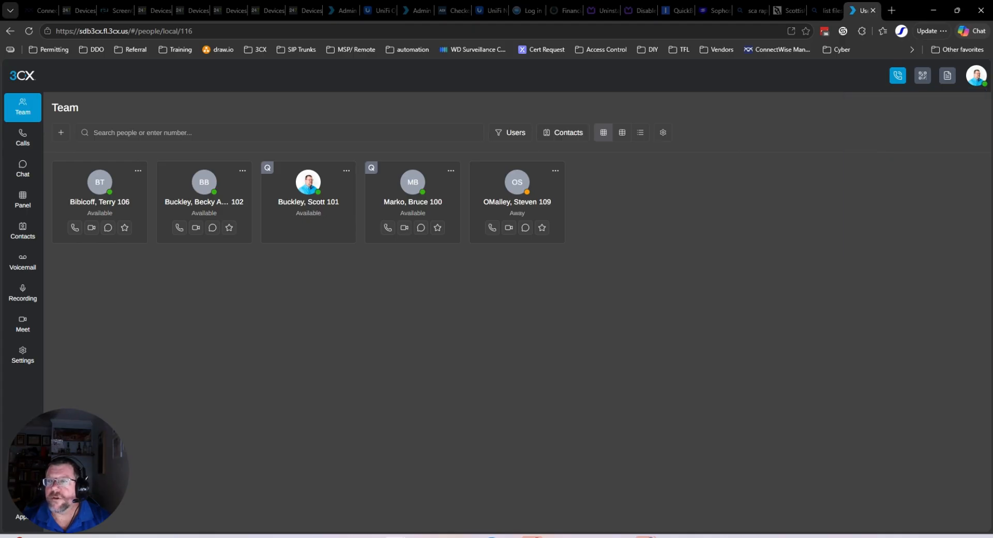
{"action": "left_click", "coordinate": [975, 77]}
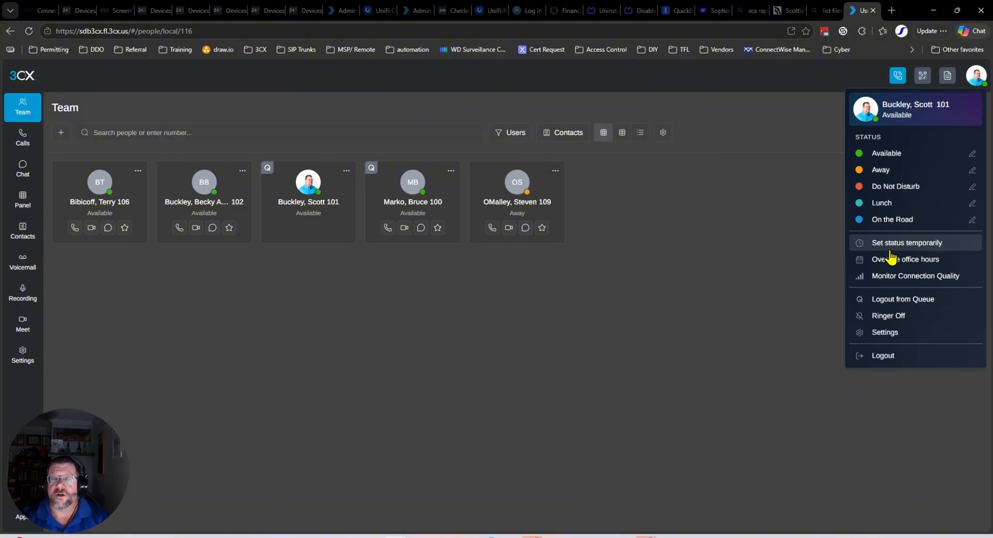
{"action": "left_click", "coordinate": [775, 96]}
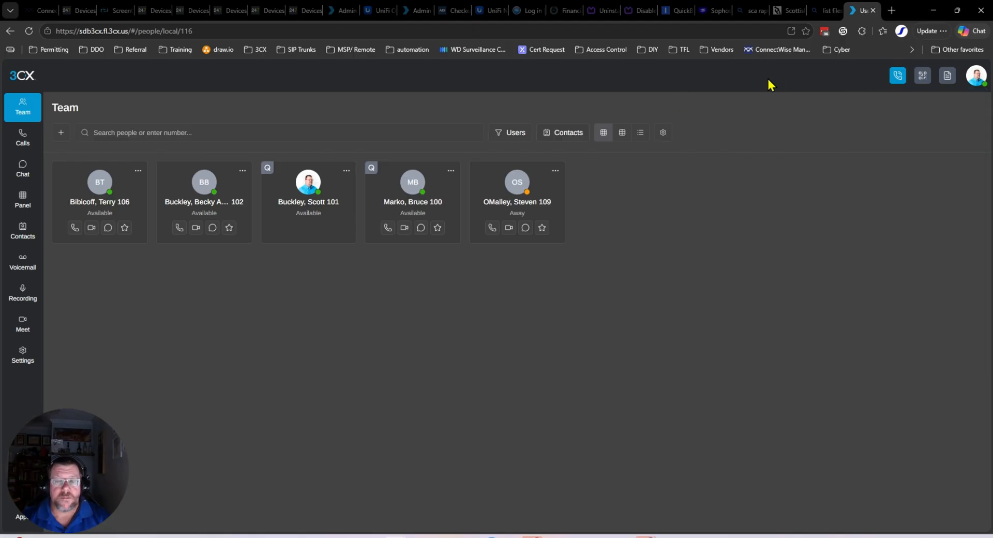